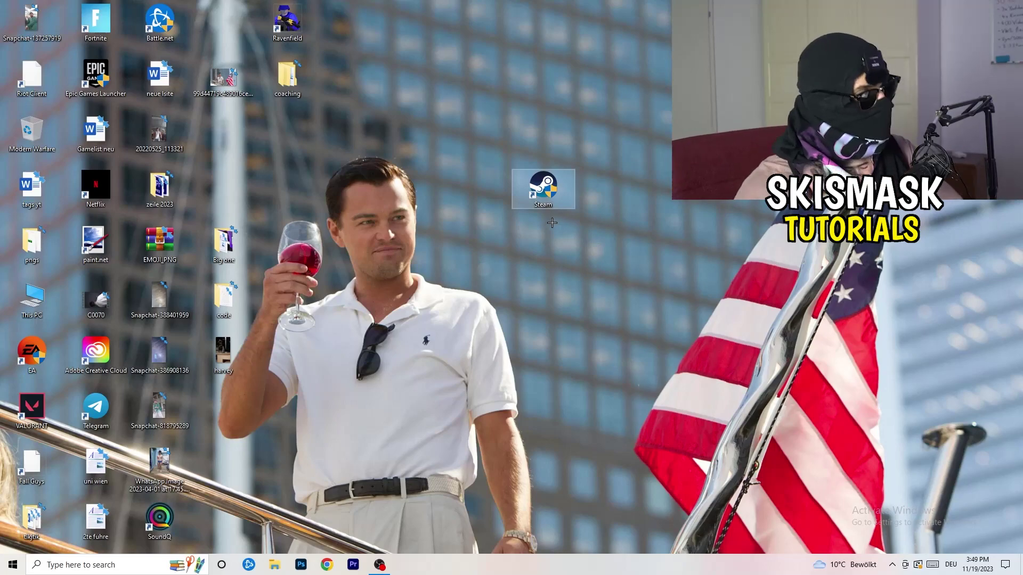
- Review the Steam desktop shortcut's compatibility settings in its properties and accept them
{"action": "right_click", "coordinate": [551, 188]}
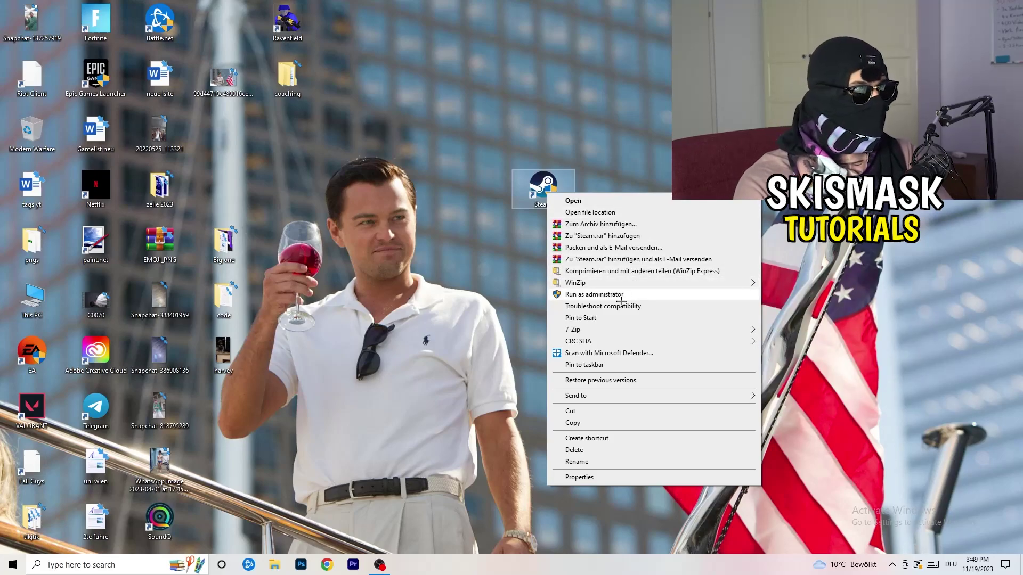
{"action": "left_click", "coordinate": [580, 477]}
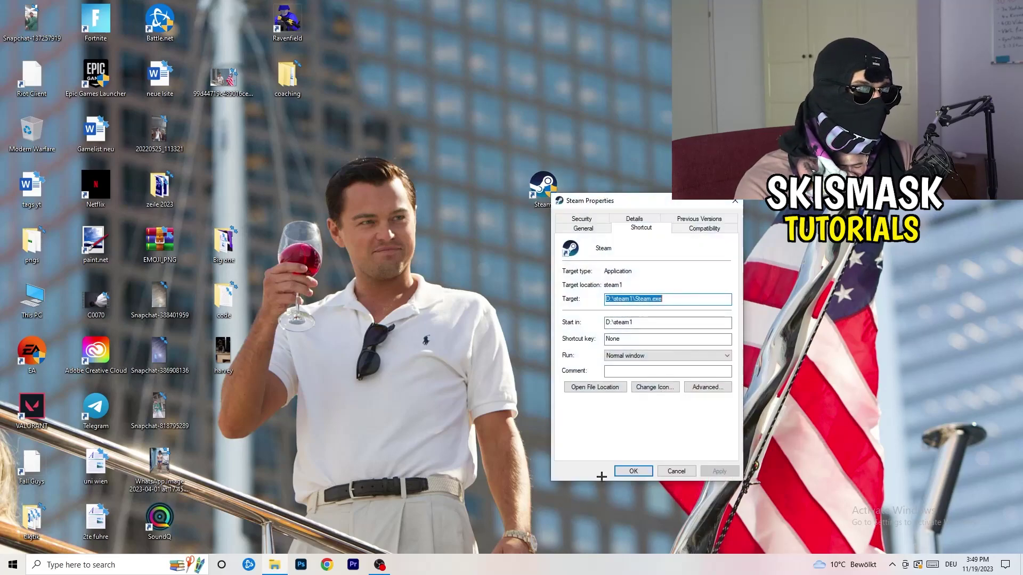
{"action": "left_click_drag", "start_coordinate": [639, 199], "coordinate": [458, 147]}
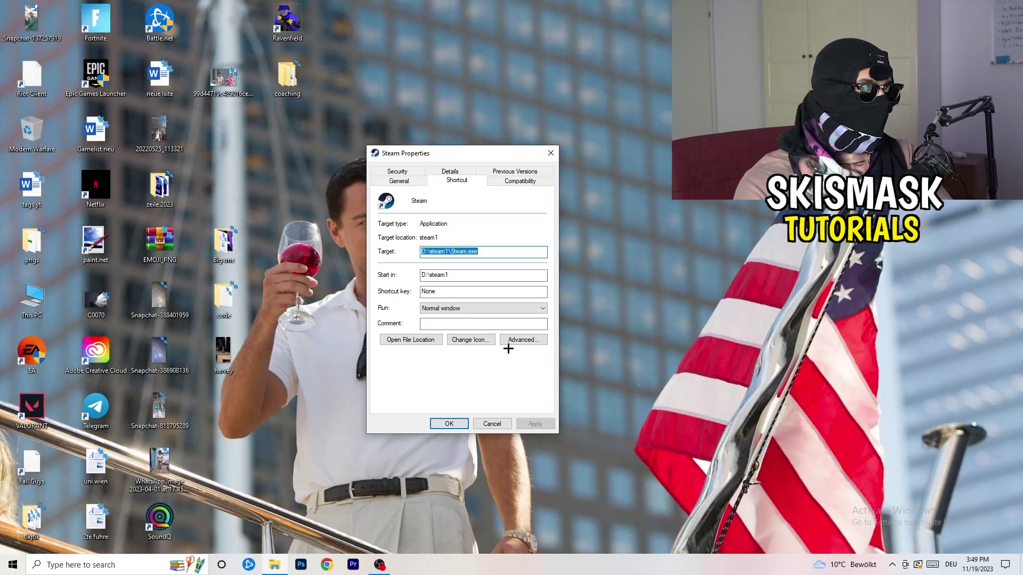
{"action": "left_click", "coordinate": [521, 182]}
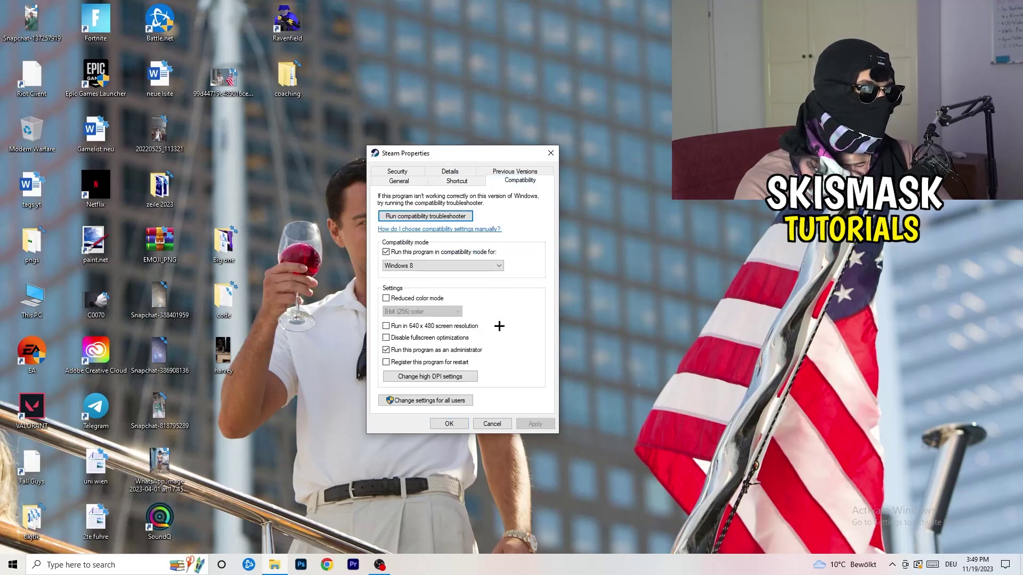
{"action": "left_click_drag", "start_coordinate": [464, 155], "coordinate": [584, 109]}
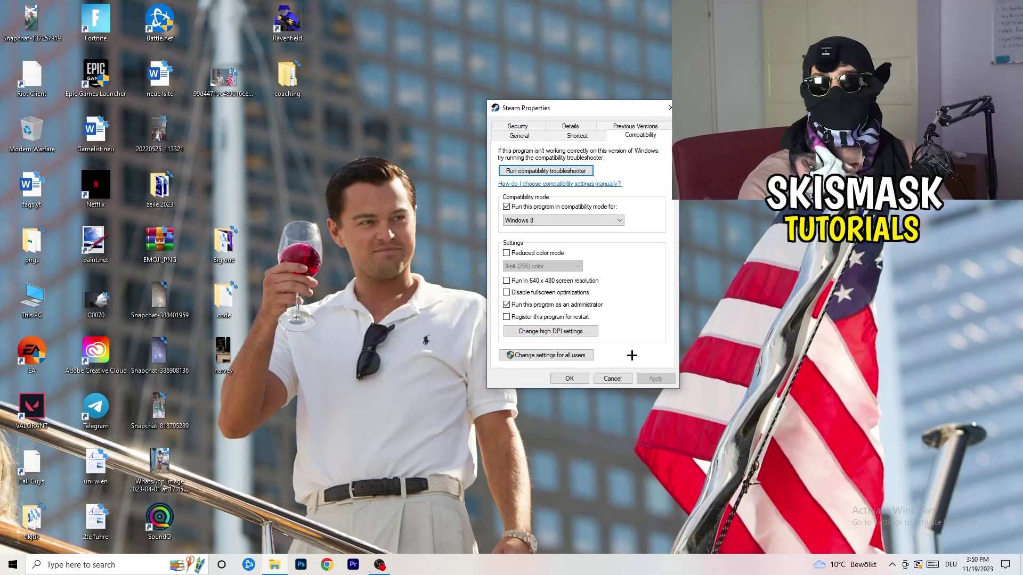
{"action": "left_click", "coordinate": [569, 379]}
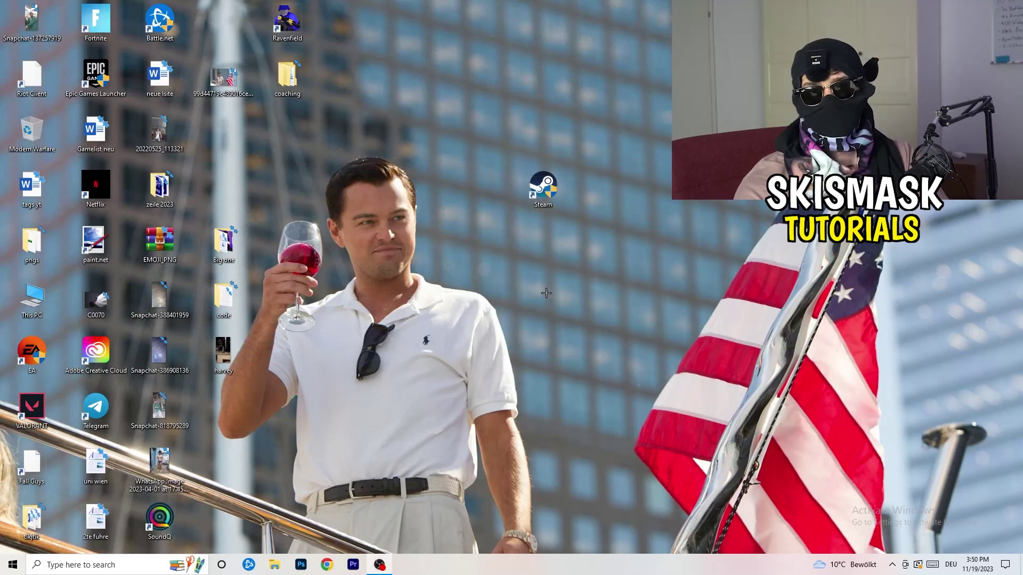
- Move the Steam shortcut closer to the other desktop icons and recheck its compatibility settings
{"action": "left_click_drag", "start_coordinate": [543, 187], "coordinate": [482, 189]}
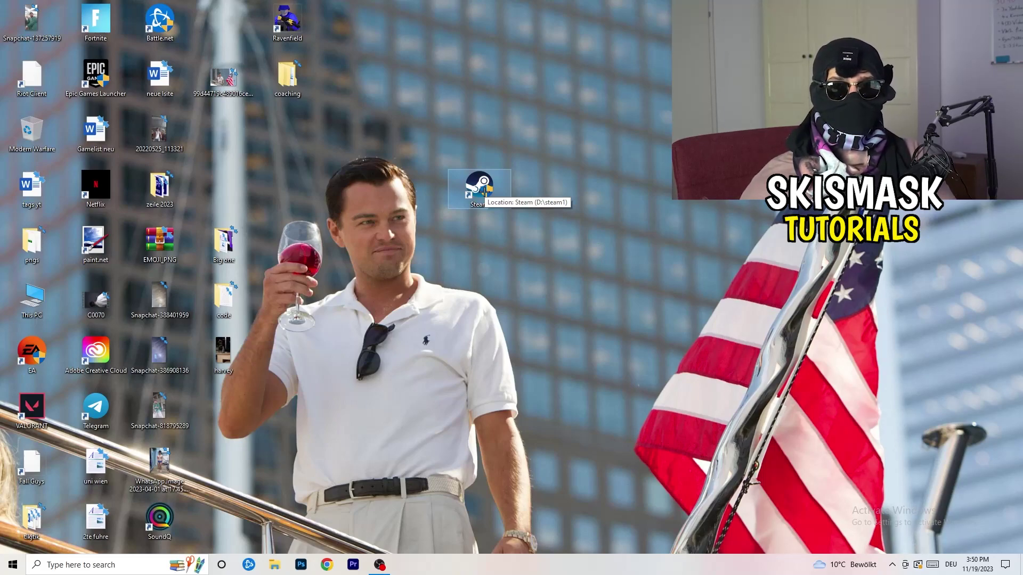
{"action": "left_click_drag", "start_coordinate": [484, 193], "coordinate": [355, 194]}
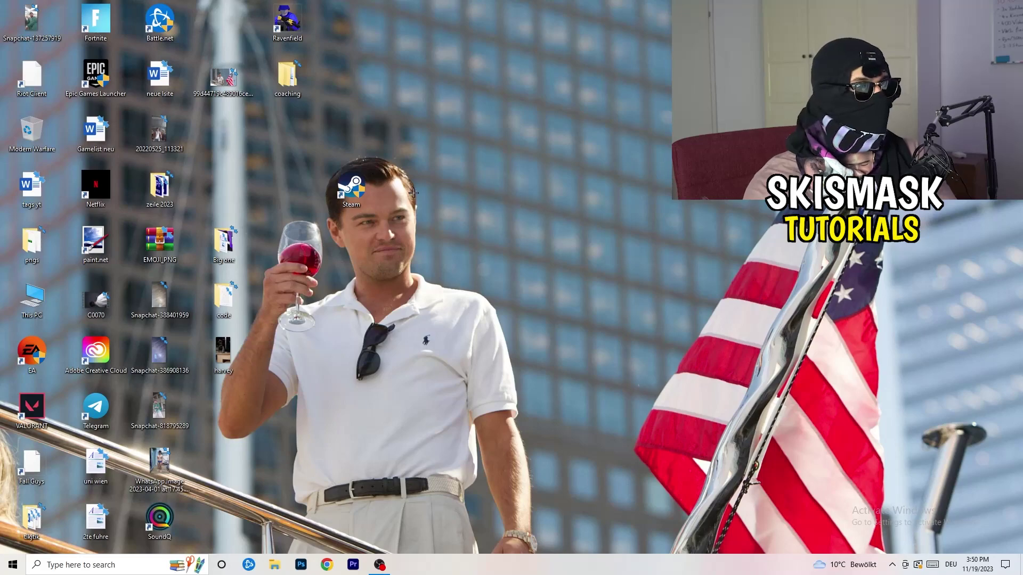
{"action": "right_click", "coordinate": [352, 198]}
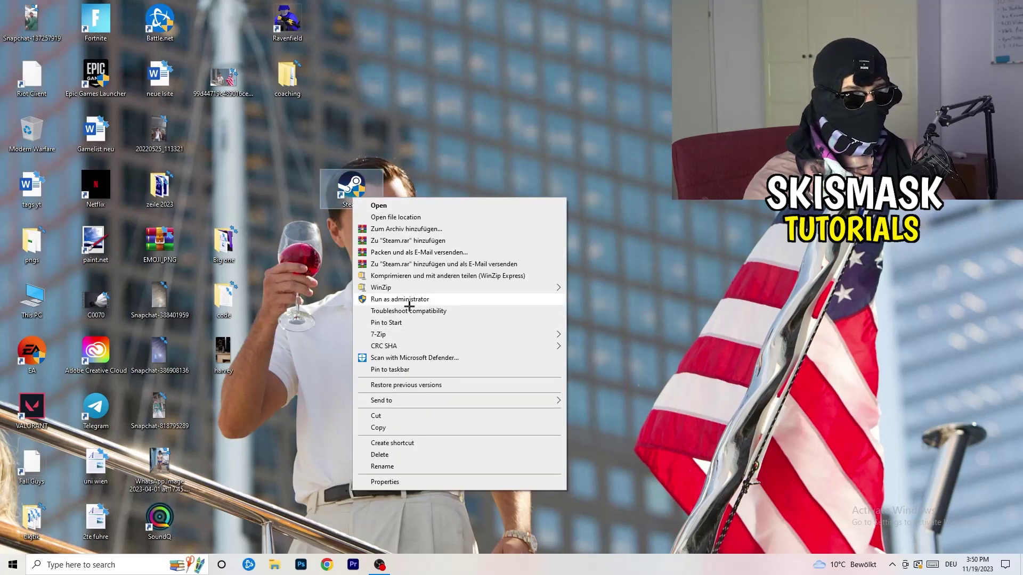
{"action": "left_click", "coordinate": [385, 481]}
{"action": "left_click", "coordinate": [508, 234]}
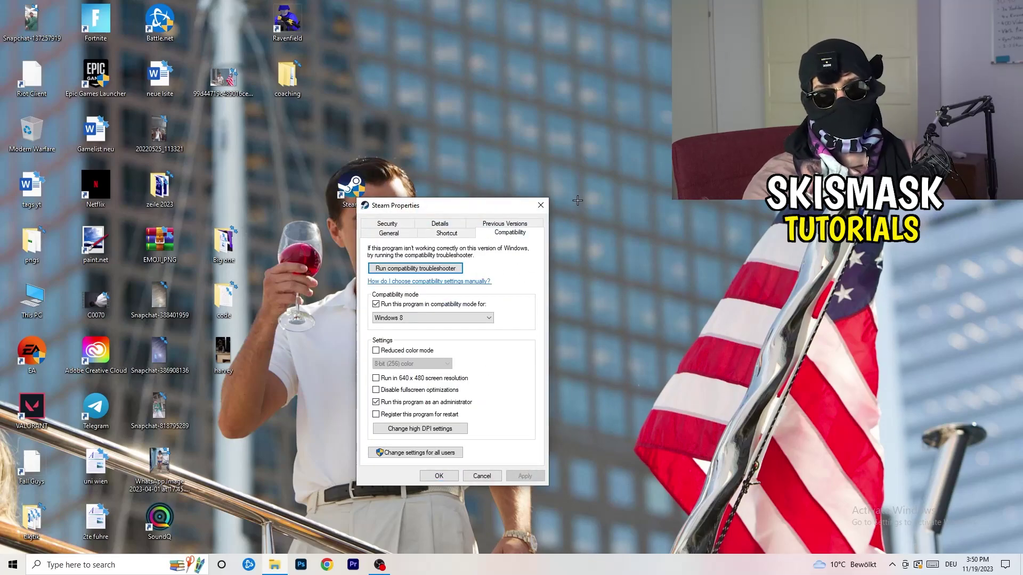
{"action": "left_click", "coordinate": [540, 206]}
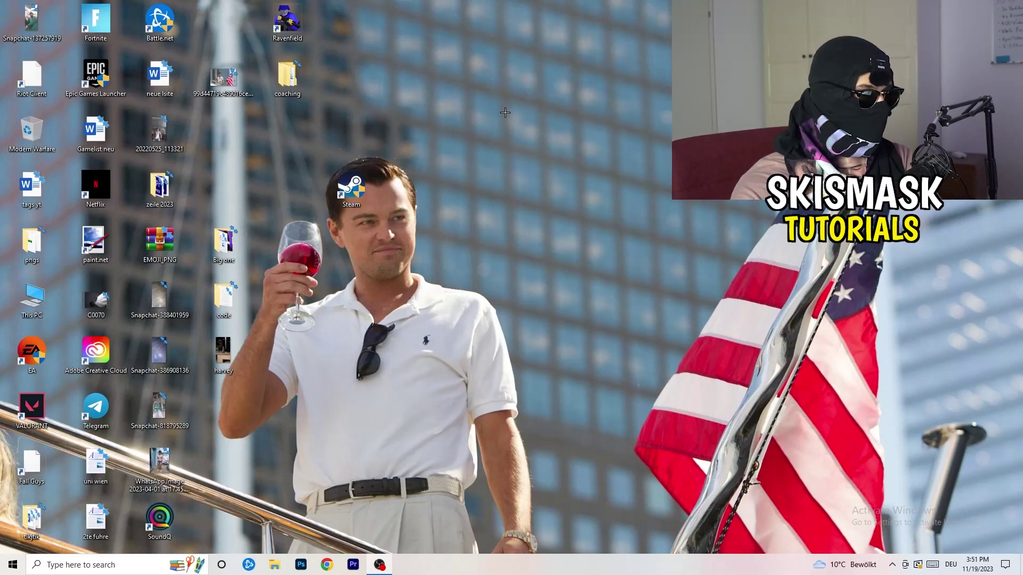
- Open Task Manager and maximize its window
{"action": "mouse_move", "coordinate": [516, 571]}
{"action": "left_mouse_down"}
{"action": "mouse_move", "coordinate": [555, 553]}
{"action": "mouse_move", "coordinate": [873, 296]}
{"action": "mouse_move", "coordinate": [575, 499]}
{"action": "mouse_move", "coordinate": [520, 543]}
{"action": "mouse_move", "coordinate": [520, 568]}
{"action": "left_mouse_up"}
{"action": "right_click", "coordinate": [520, 568]}
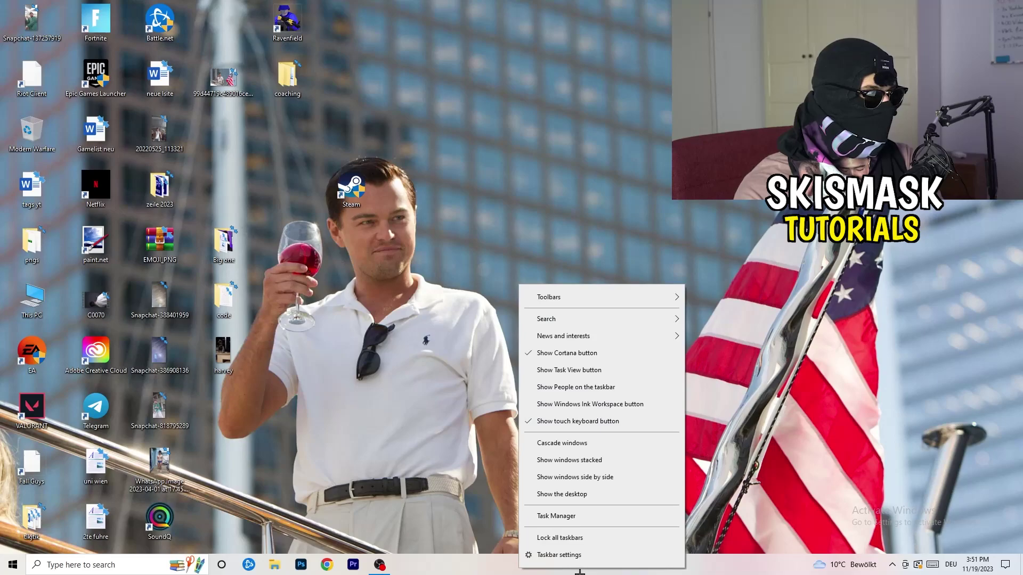
{"action": "left_click", "coordinate": [569, 516]}
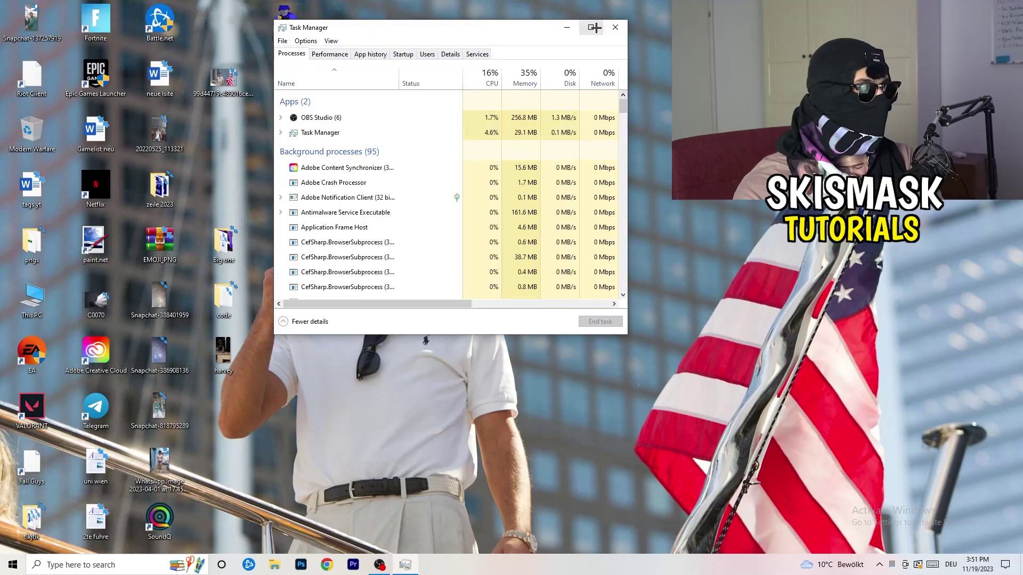
{"action": "left_click", "coordinate": [592, 25]}
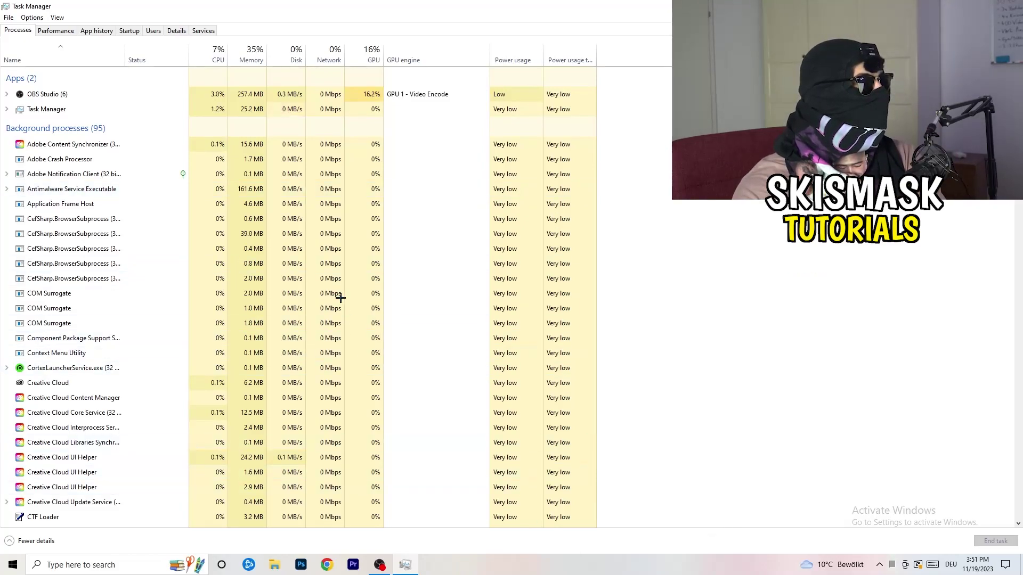
- Display the priority options for a Creative Cloud UI Helper process in the detailed process list
{"action": "left_click", "coordinate": [176, 31]}
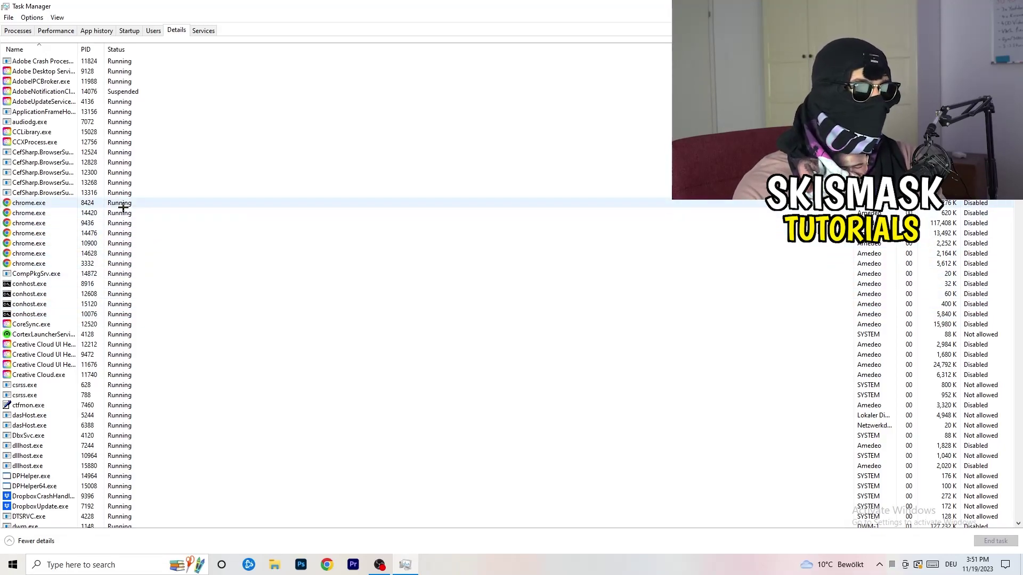
{"action": "scroll", "coordinate": [123, 207], "scroll_direction": "down", "scroll_amount": 3}
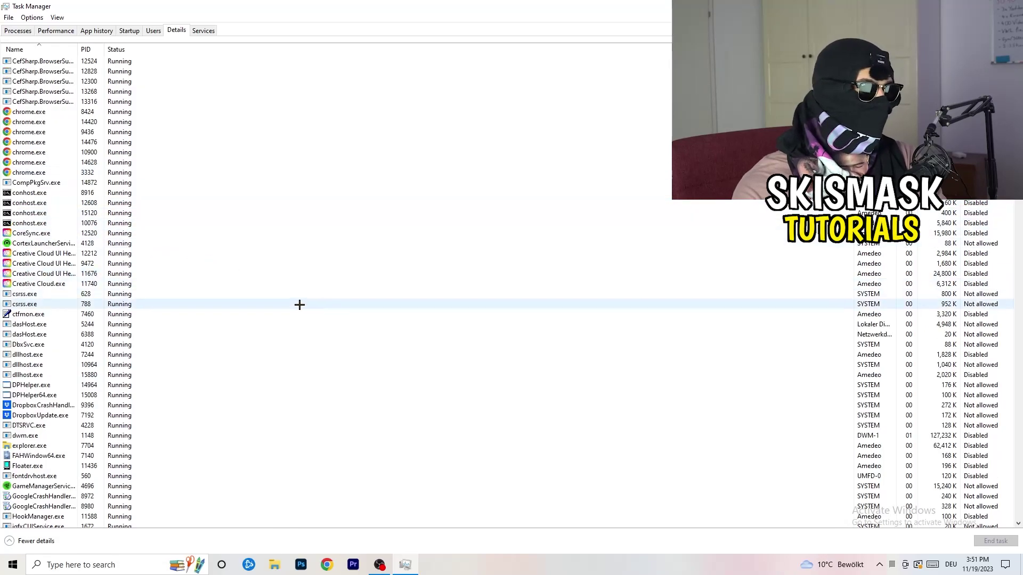
{"action": "right_click", "coordinate": [42, 273]}
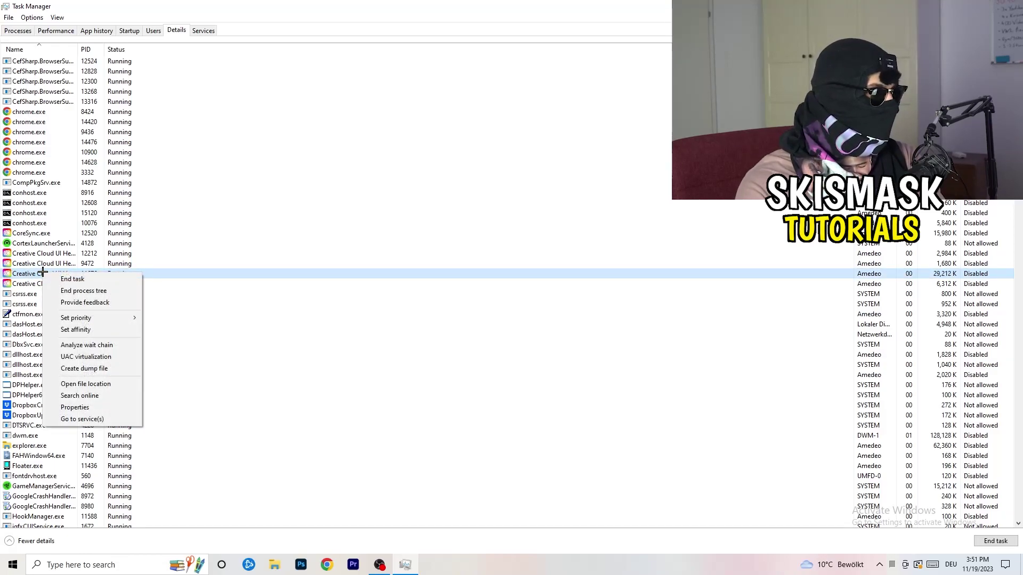
{"action": "mouse_move", "coordinate": [94, 320]}
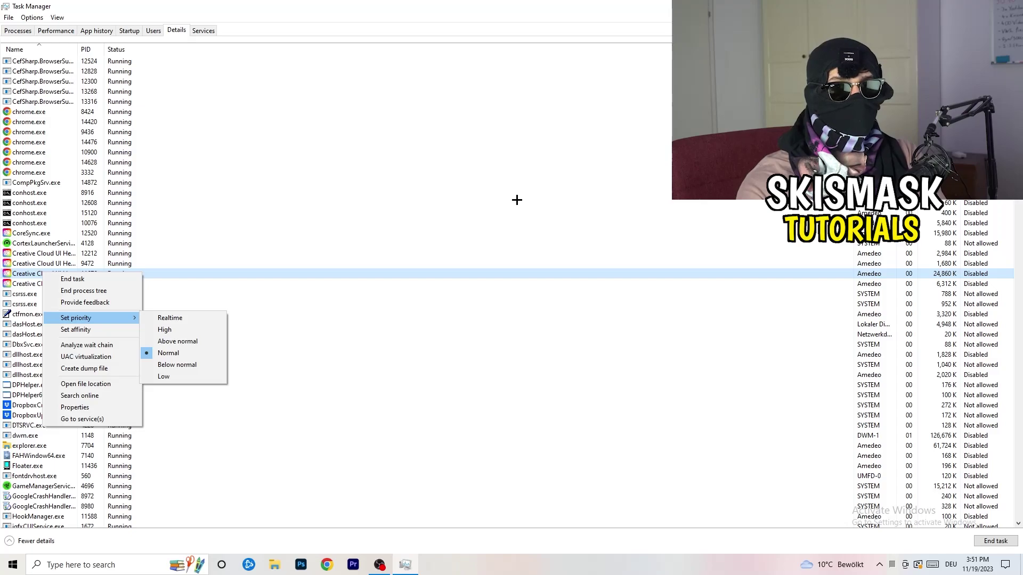
- Review the startup programs and check the disable option for File Association Helper without applying it
{"action": "left_click", "coordinate": [133, 30]}
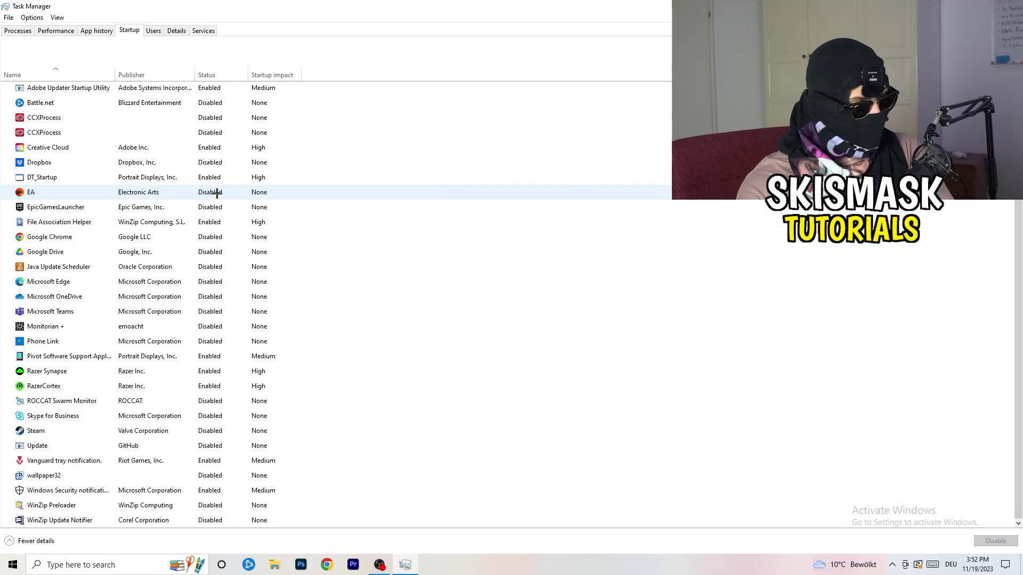
{"action": "right_click", "coordinate": [213, 222]}
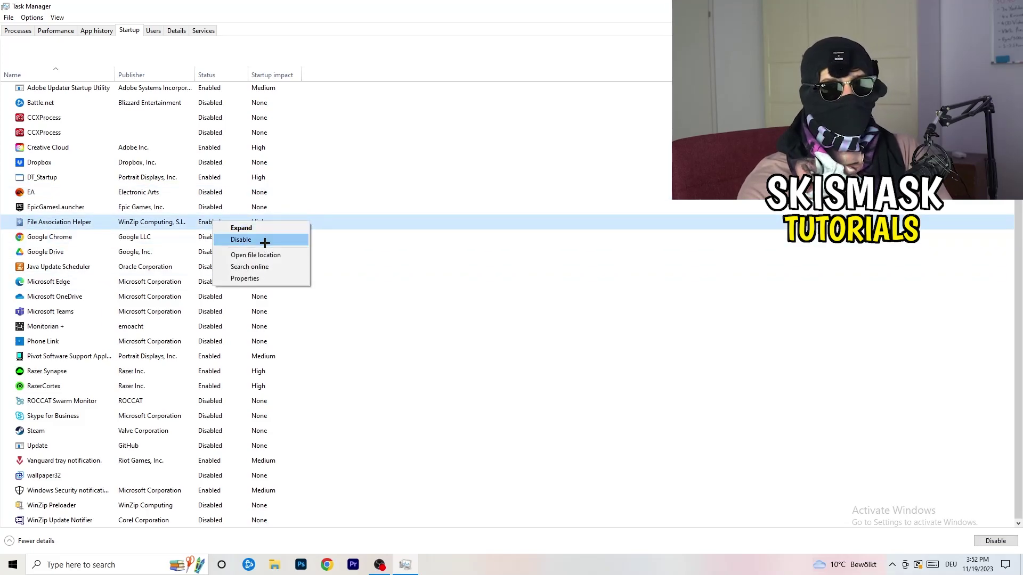
{"action": "left_click", "coordinate": [418, 76]}
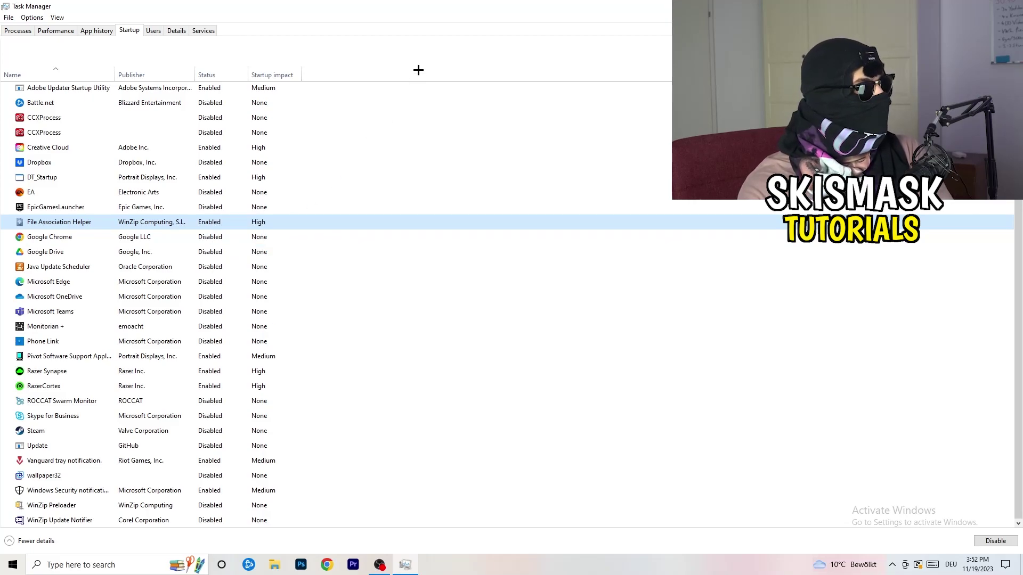
- Sort the running processes by GPU usage and check the end-task option for the Microsoft Windows Search Indexer
{"action": "left_click", "coordinate": [26, 30]}
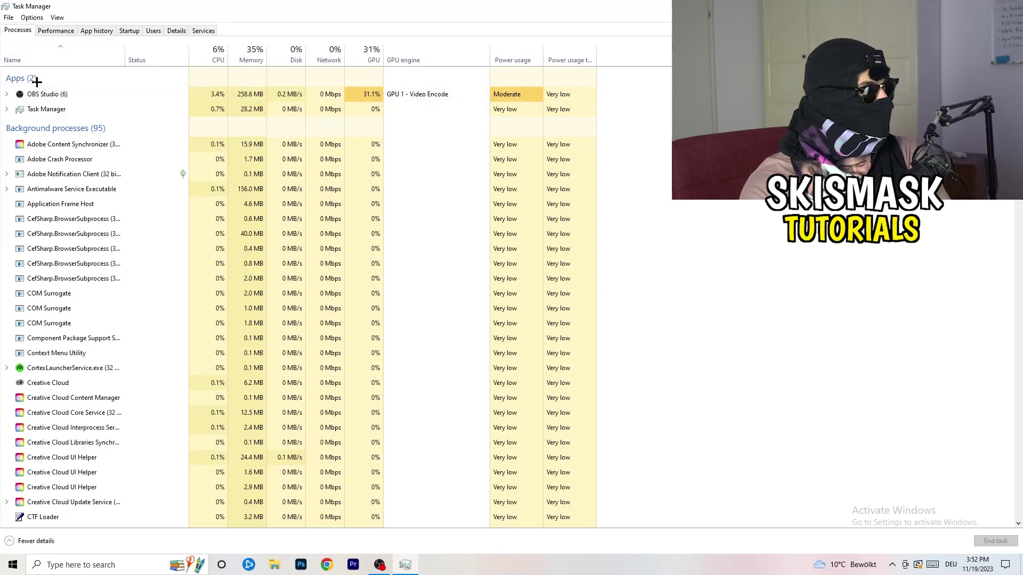
{"action": "left_click", "coordinate": [208, 53]}
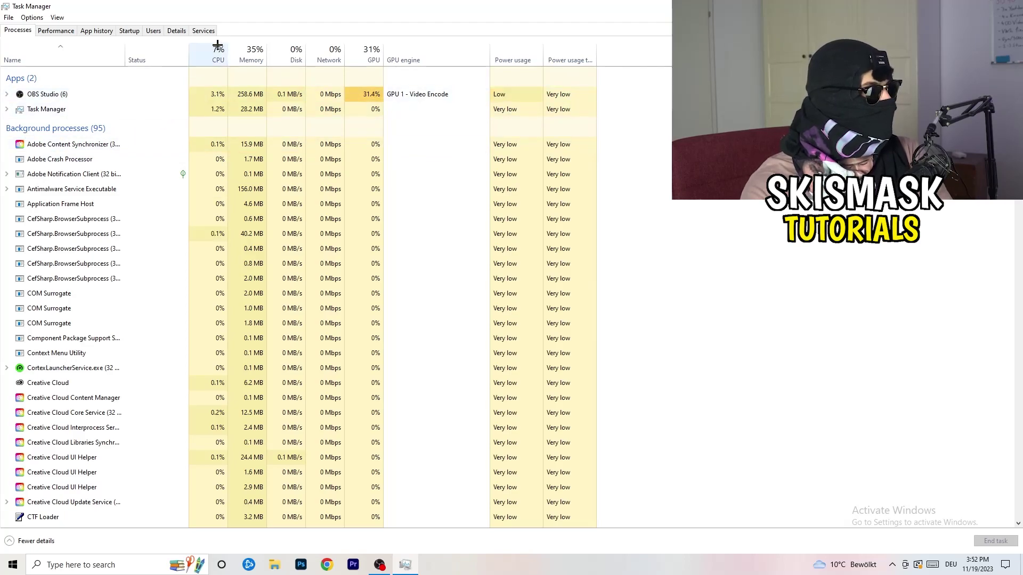
{"action": "left_click", "coordinate": [360, 48]}
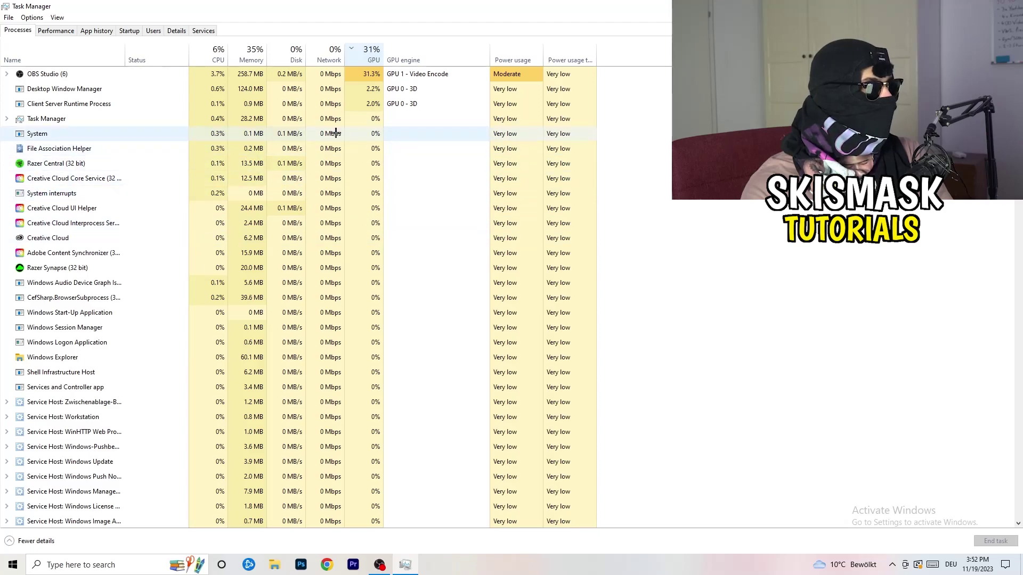
{"action": "left_click", "coordinate": [369, 56]}
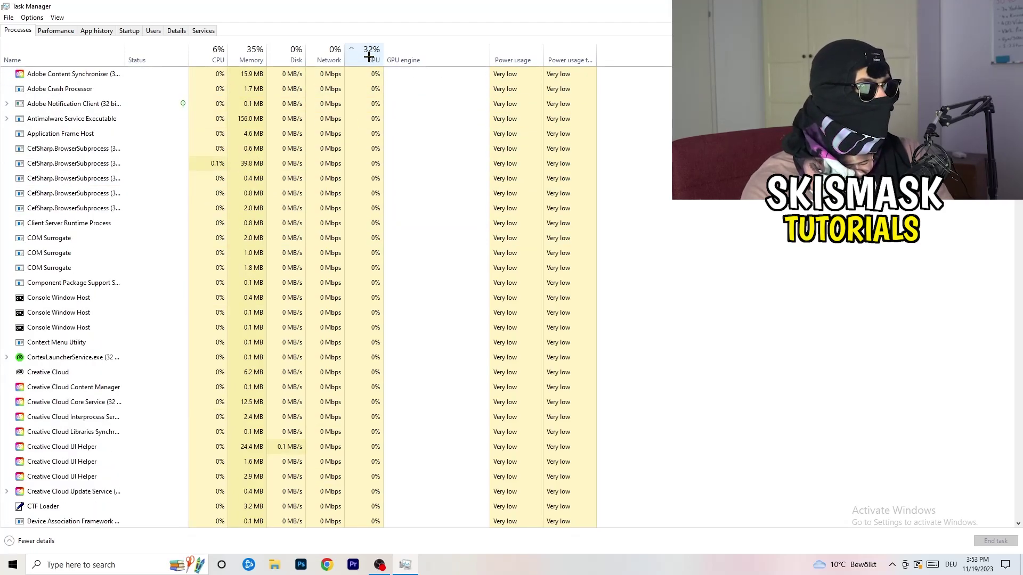
{"action": "scroll", "coordinate": [373, 169], "scroll_direction": "down", "scroll_amount": 4}
{"action": "scroll", "coordinate": [374, 169], "scroll_direction": "down", "scroll_amount": 9}
{"action": "scroll", "coordinate": [376, 168], "scroll_direction": "up", "scroll_amount": 13}
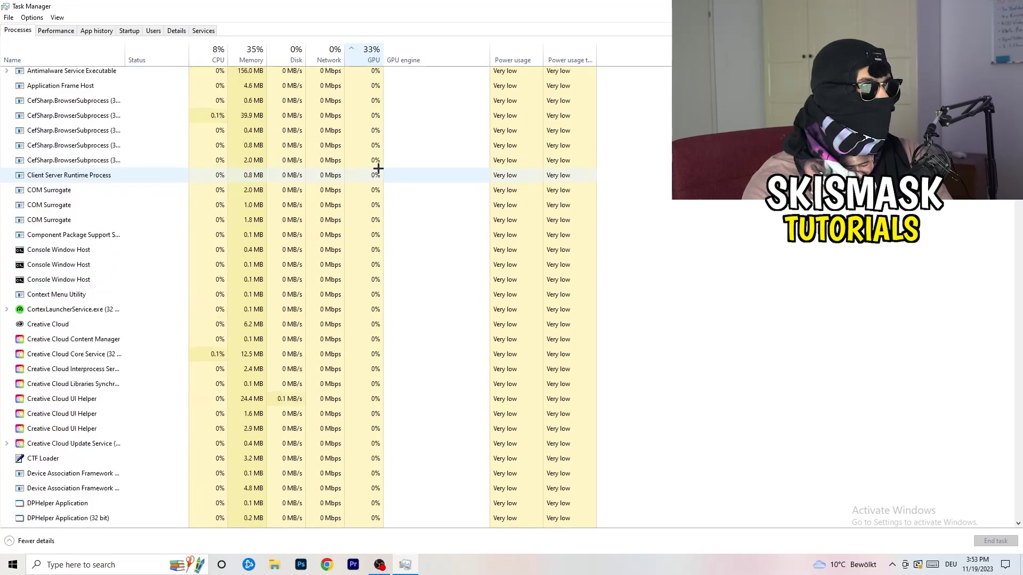
{"action": "scroll", "coordinate": [378, 166], "scroll_direction": "down", "scroll_amount": 20}
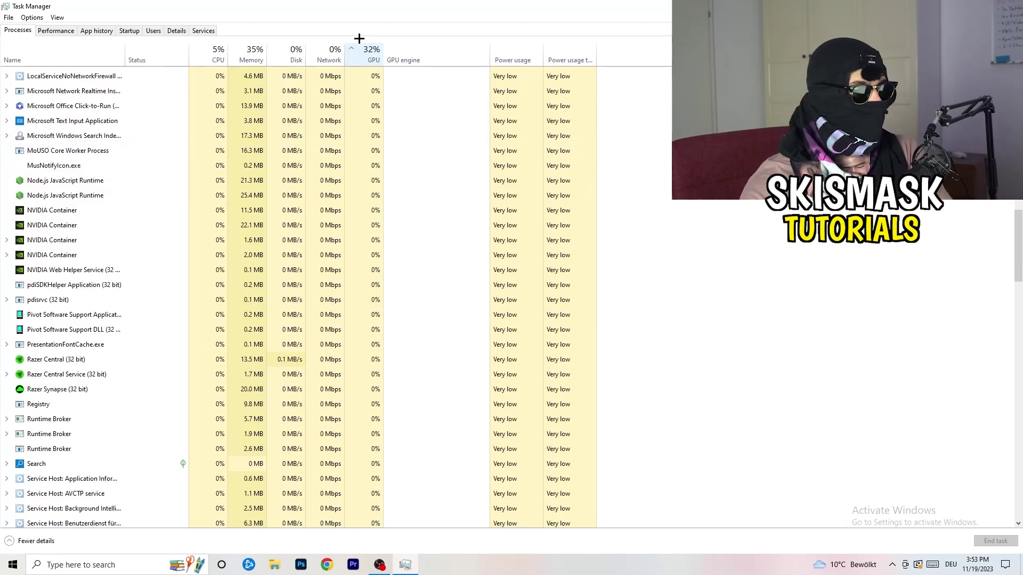
{"action": "right_click", "coordinate": [347, 134]}
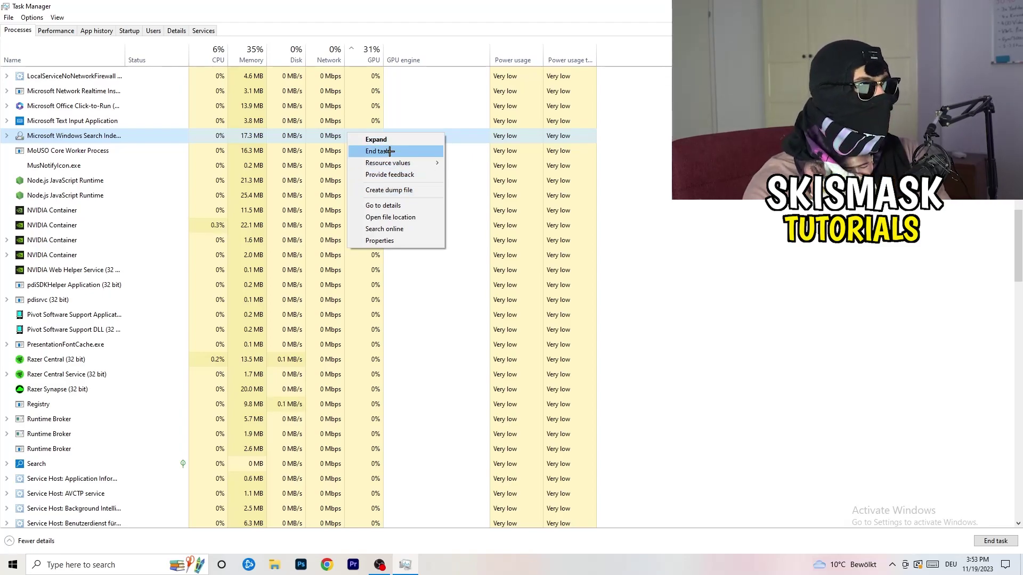
- Sort the running processes by CPU usage and close Task Manager
{"action": "left_click", "coordinate": [213, 53]}
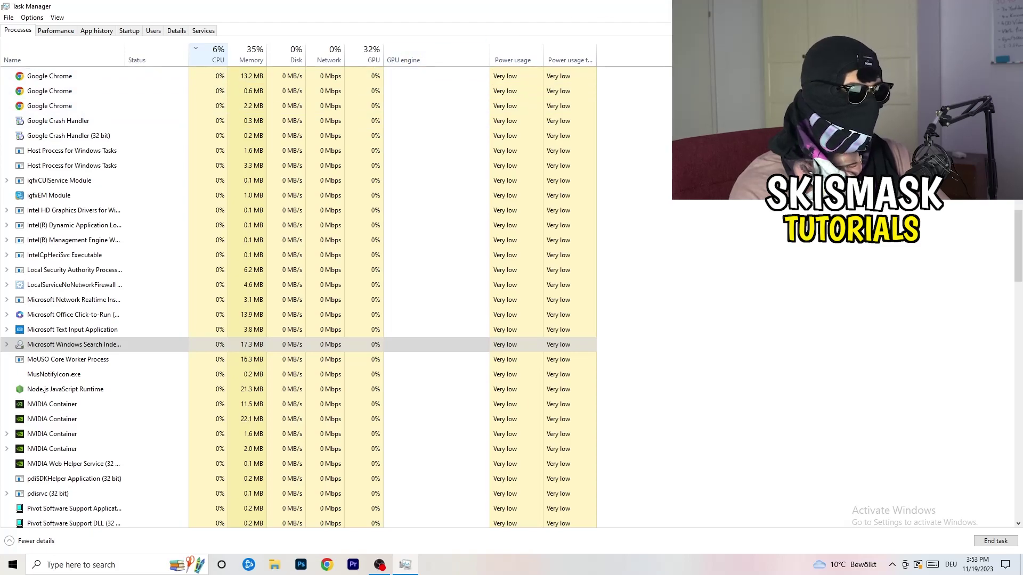
{"action": "key", "text": "alt+F4"}
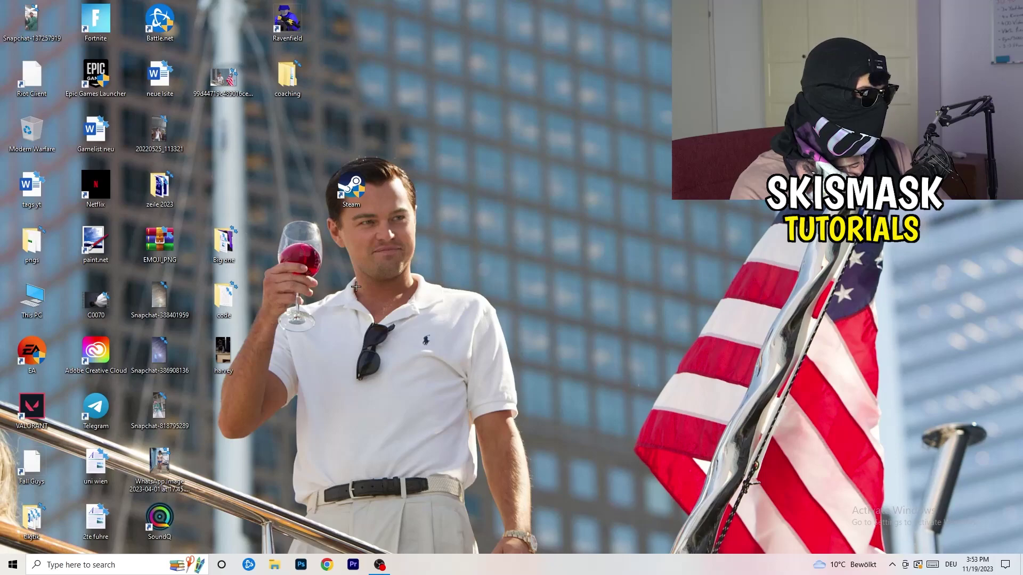
- Open the Xbox Game Bar page of the Windows gaming settings
{"action": "left_click", "coordinate": [3, 570]}
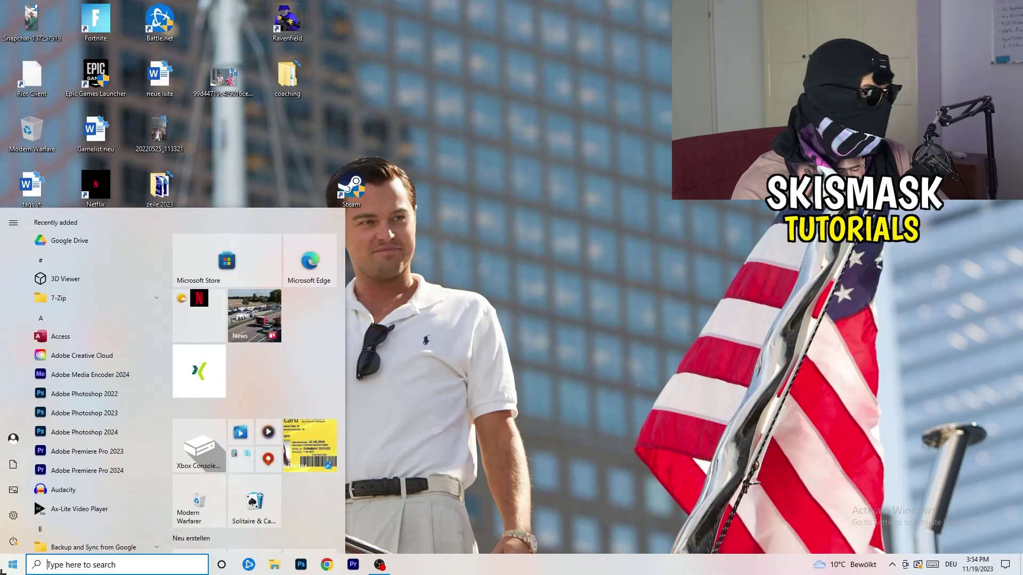
{"action": "left_click", "coordinate": [11, 517]}
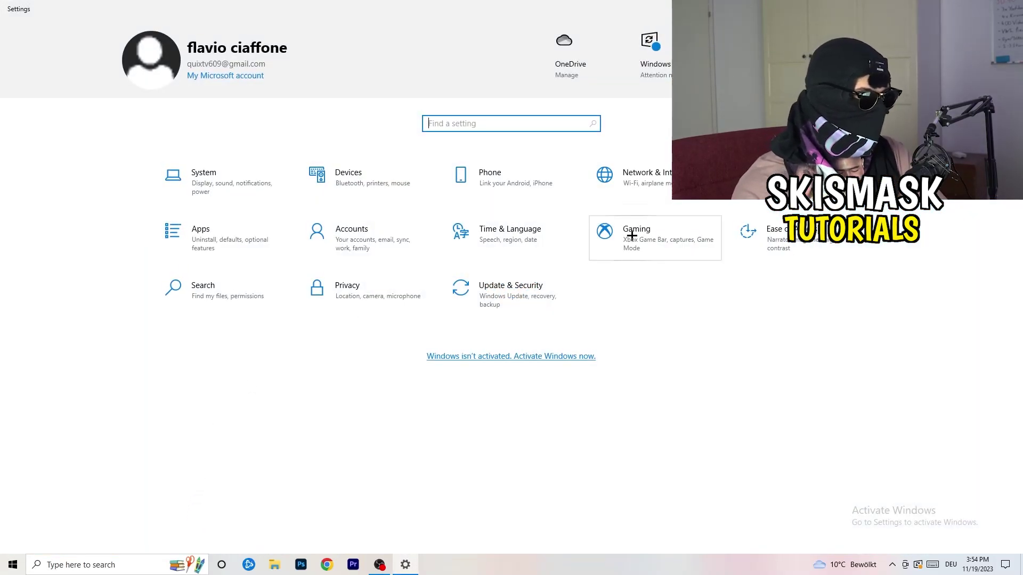
{"action": "left_click", "coordinate": [604, 237]}
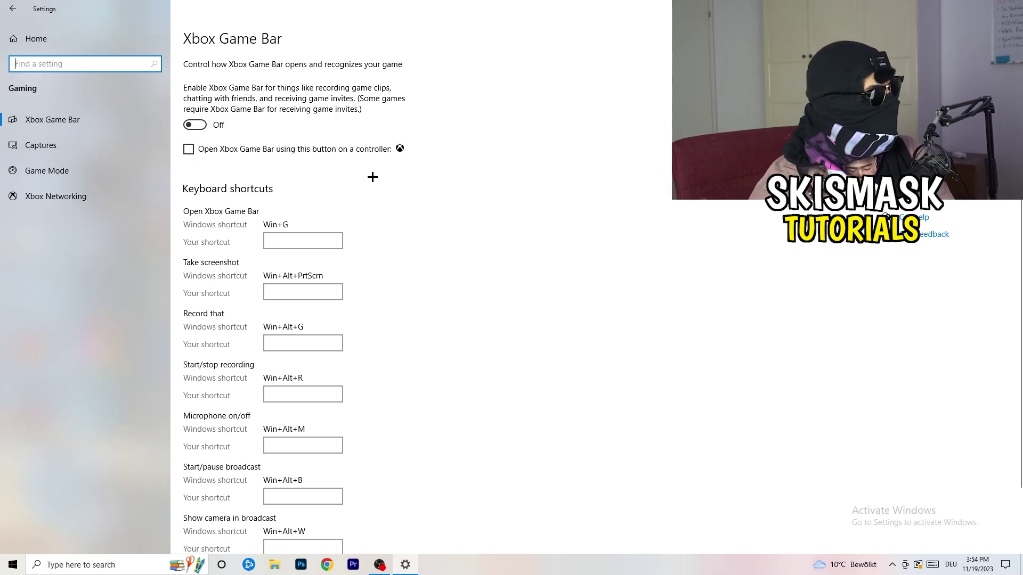
- Review the game capture settings for background recording, recorded audio and video quality
{"action": "left_click", "coordinate": [90, 141]}
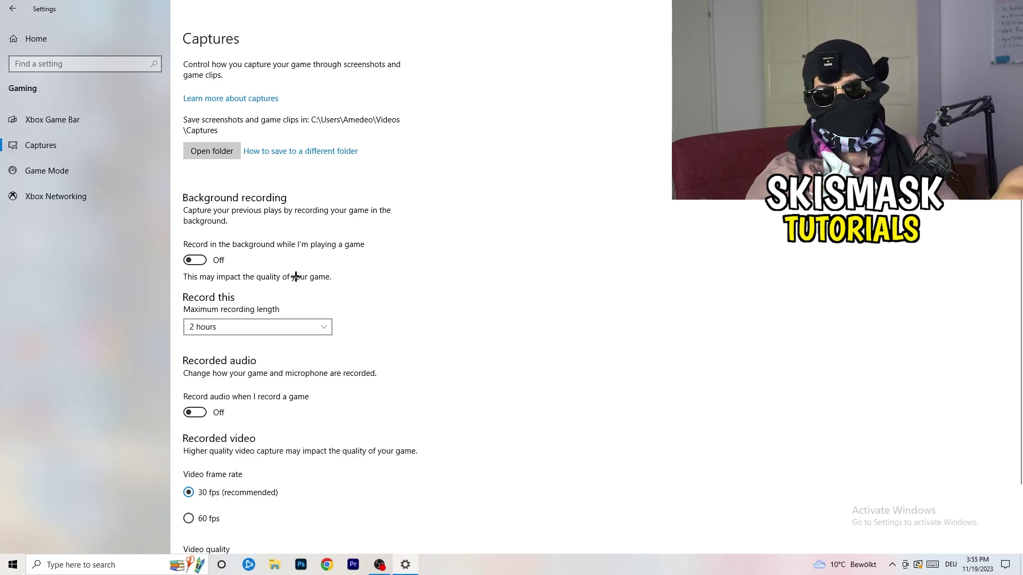
{"action": "scroll", "coordinate": [295, 277], "scroll_direction": "down", "scroll_amount": 2}
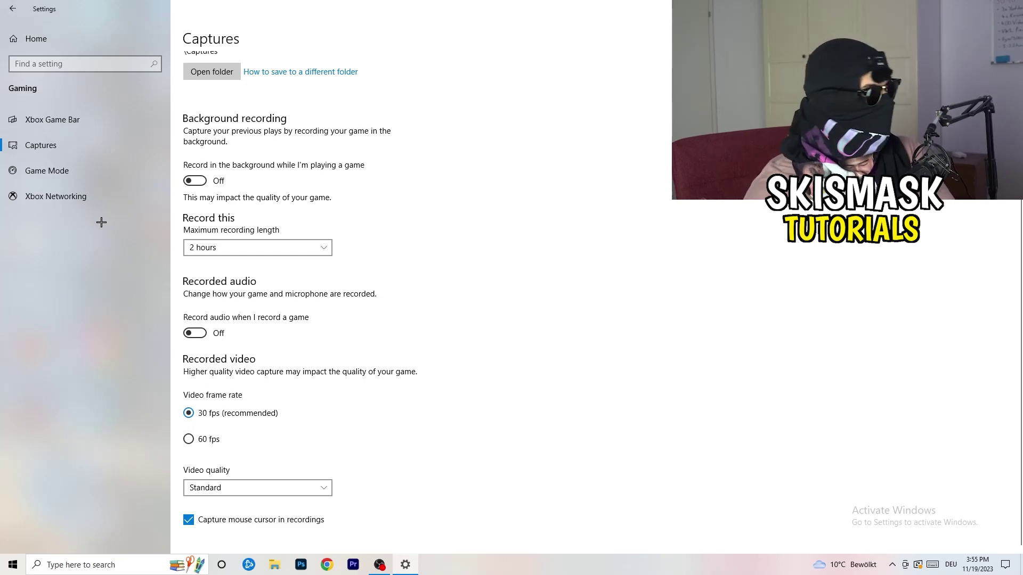
- Check the Game Mode setting in the gaming settings and return to the settings overview
{"action": "left_click", "coordinate": [22, 170]}
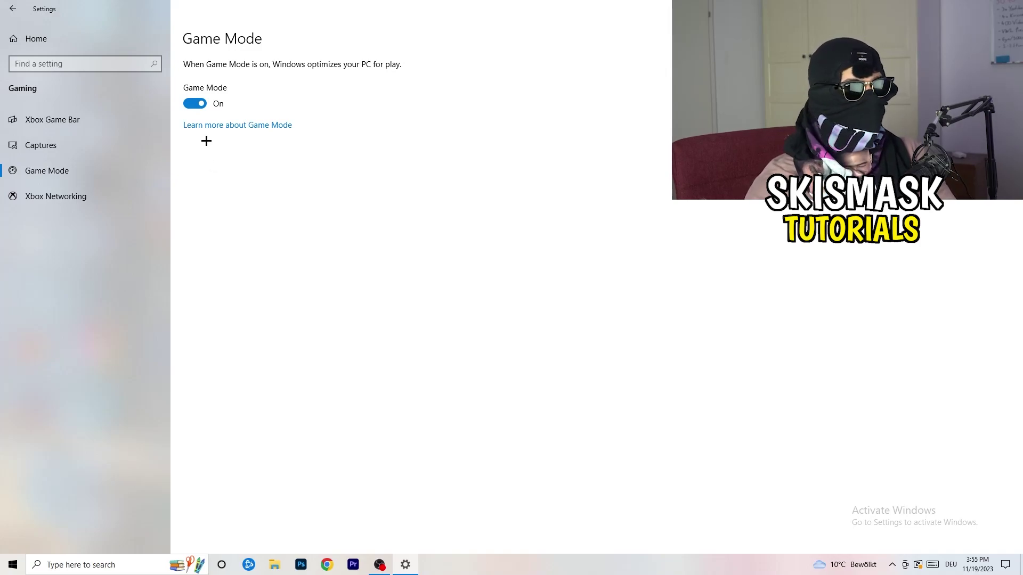
{"action": "left_click", "coordinate": [13, 9]}
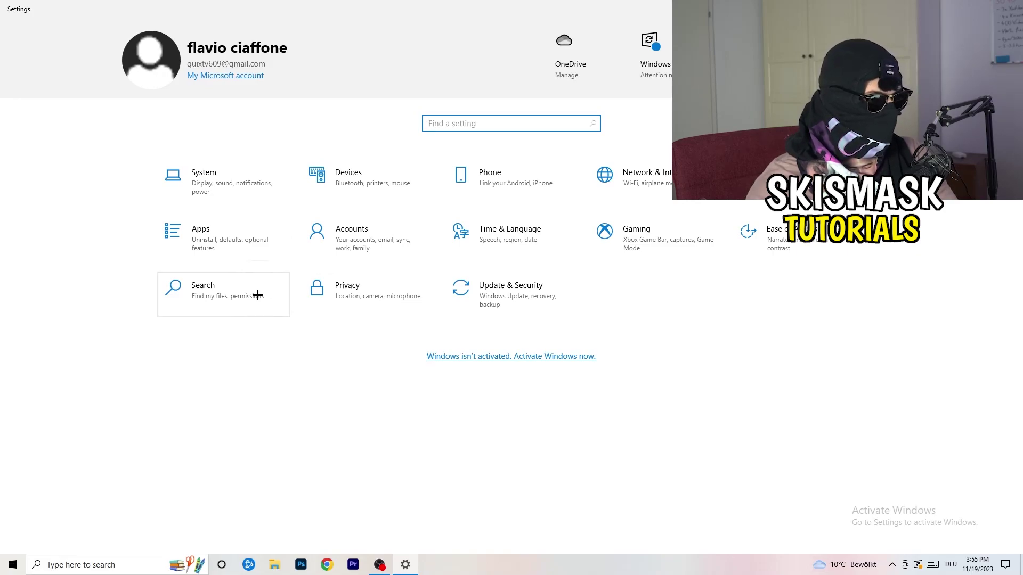
- Check the Windows Update status, briefly moving the window aside to uncover the desktop and maximizing it again
{"action": "left_click", "coordinate": [528, 311]}
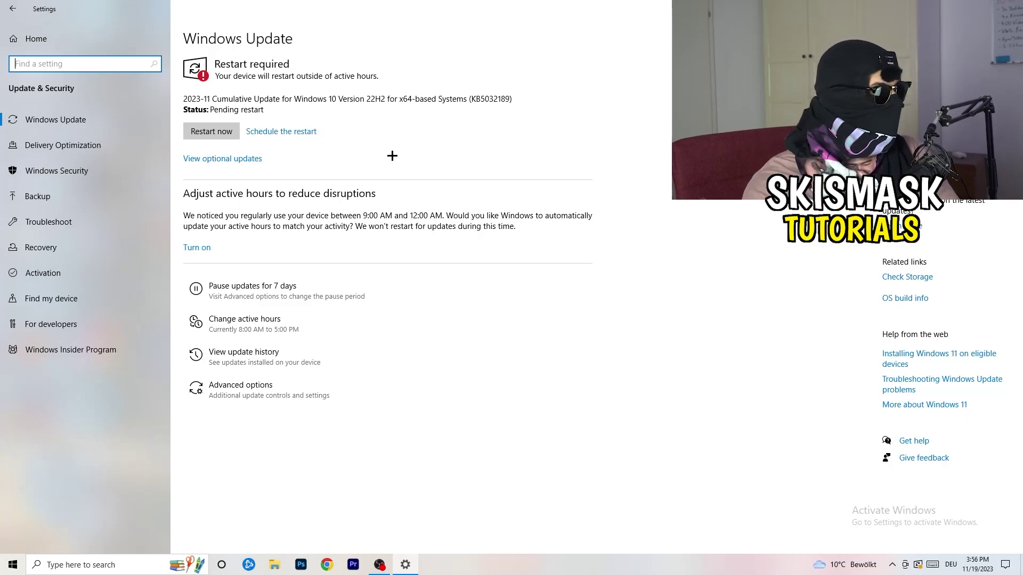
{"action": "left_click_drag", "start_coordinate": [394, 8], "coordinate": [184, 390]}
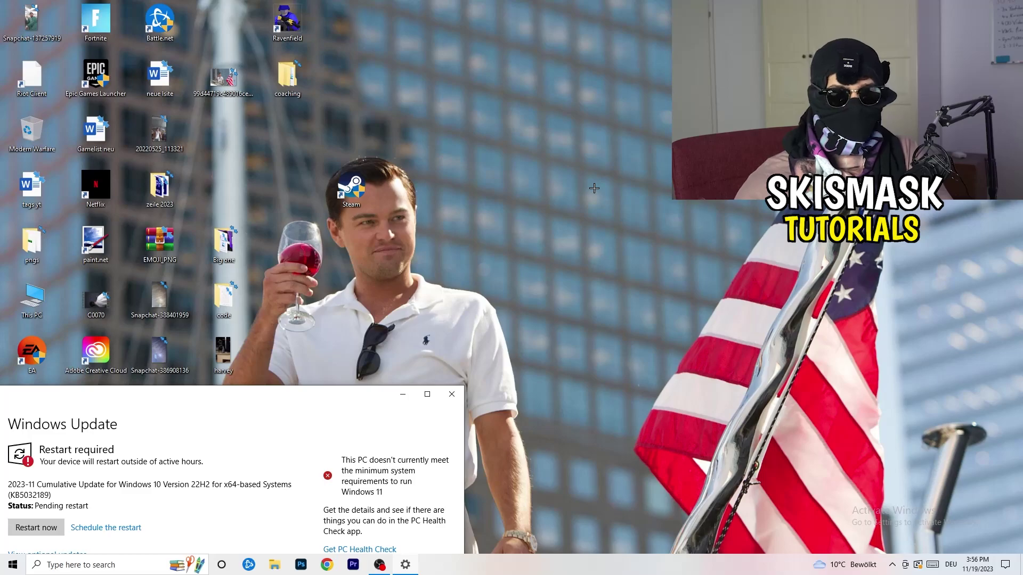
{"action": "left_click", "coordinate": [427, 394]}
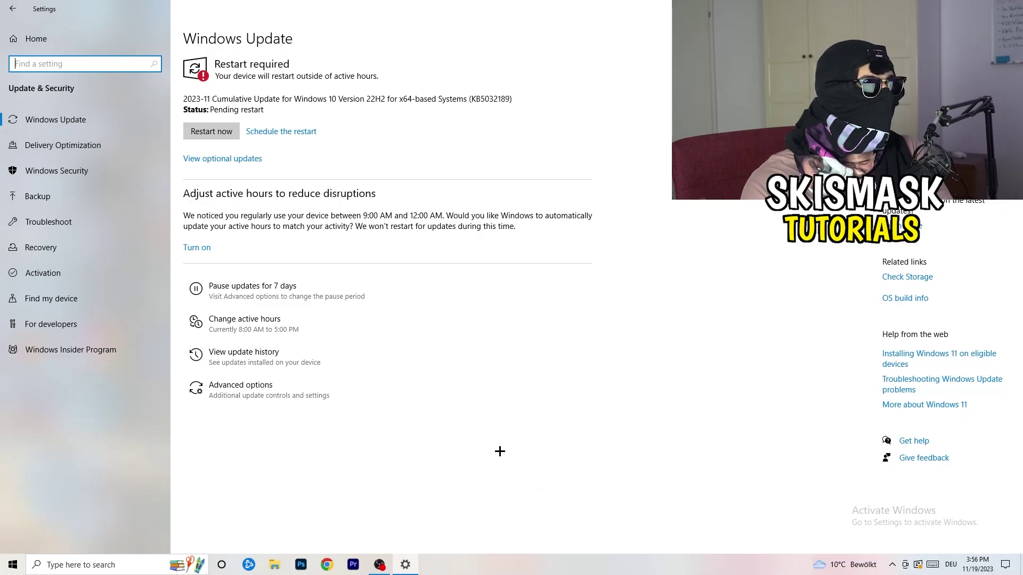
- Open the system display settings and review the scale, layout and display resolution options
{"action": "left_click", "coordinate": [32, 39]}
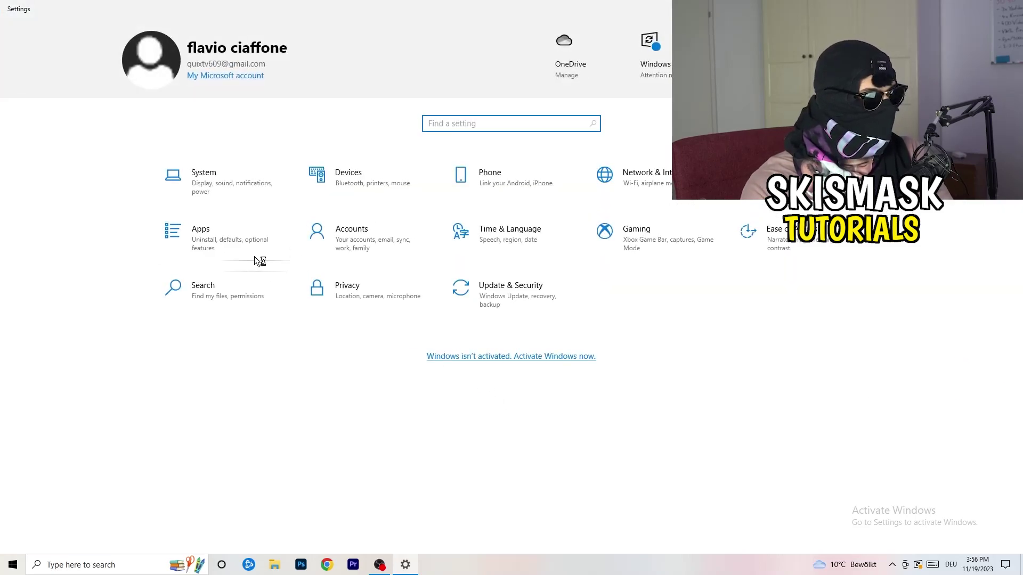
{"action": "left_click", "coordinate": [223, 184]}
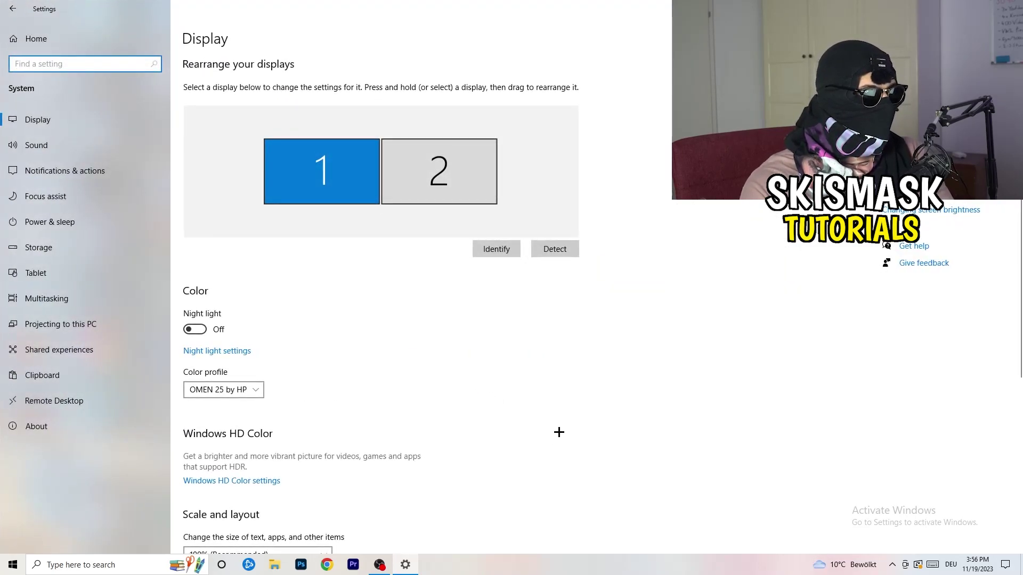
{"action": "left_click", "coordinate": [195, 41]}
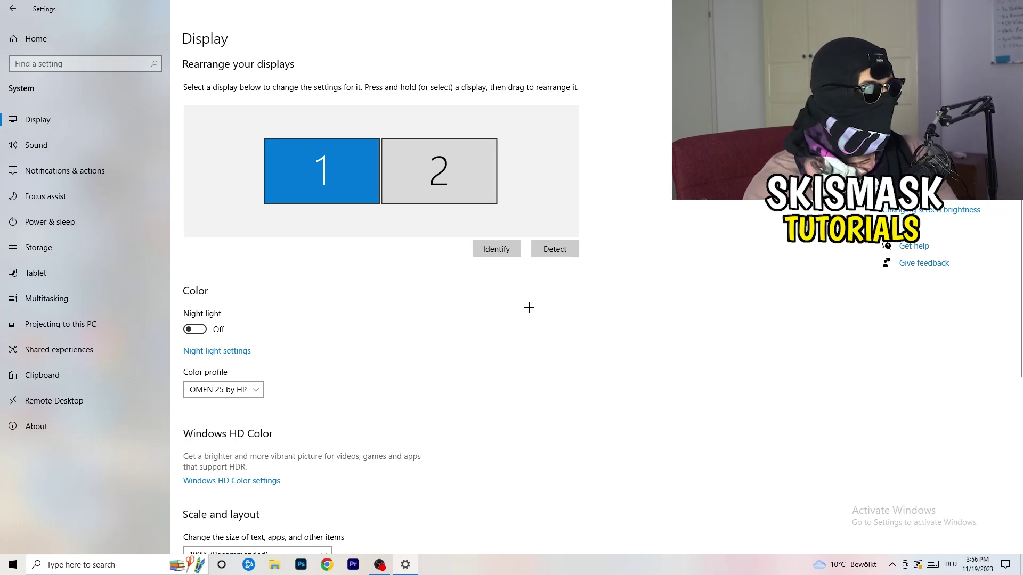
{"action": "scroll", "coordinate": [400, 268], "scroll_direction": "down", "scroll_amount": 3}
{"action": "scroll", "coordinate": [400, 268], "scroll_direction": "down", "scroll_amount": 2}
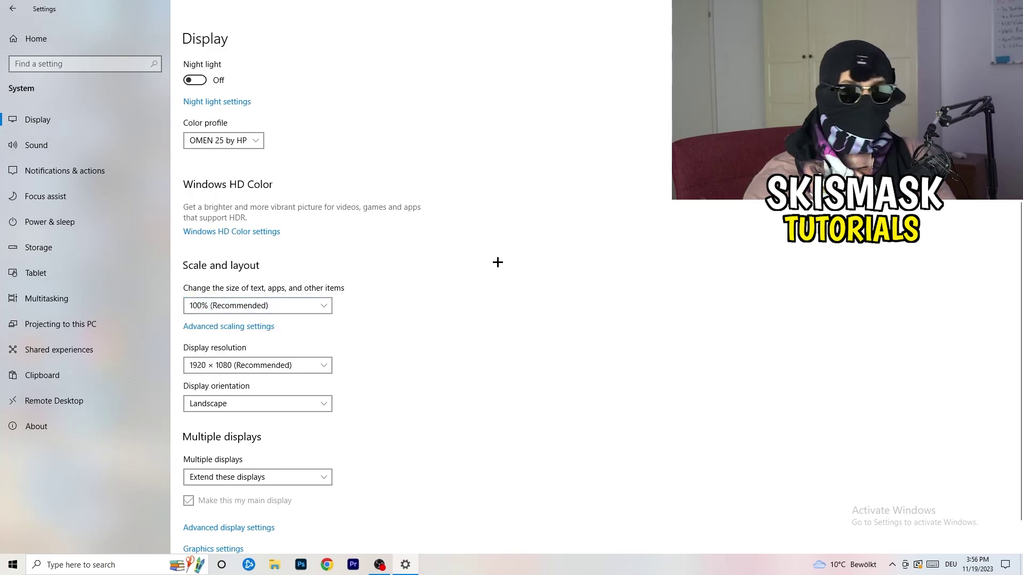
{"action": "scroll", "coordinate": [244, 288], "scroll_direction": "down", "scroll_amount": 1}
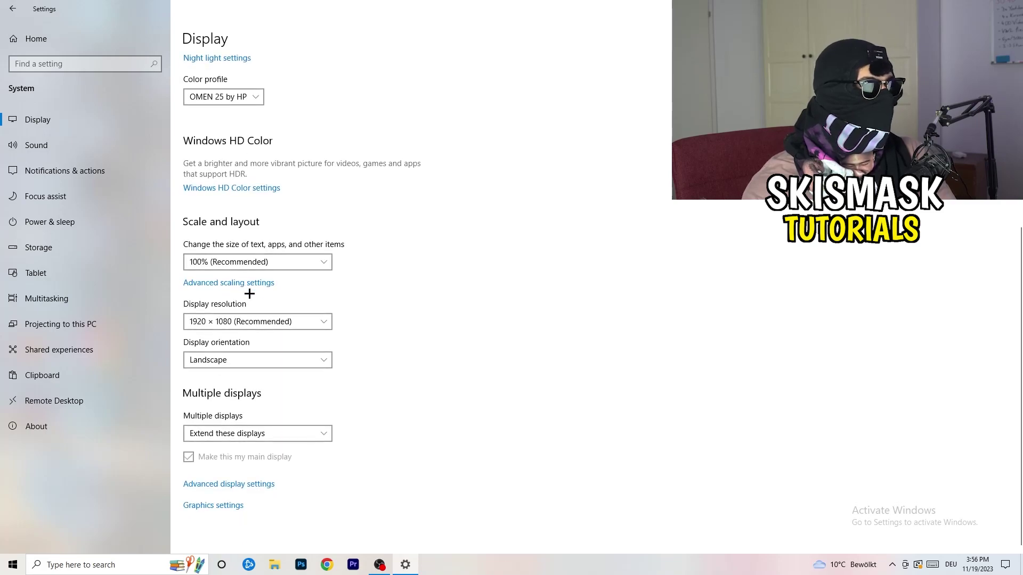
{"action": "left_click", "coordinate": [277, 327]}
{"action": "left_click", "coordinate": [503, 287]}
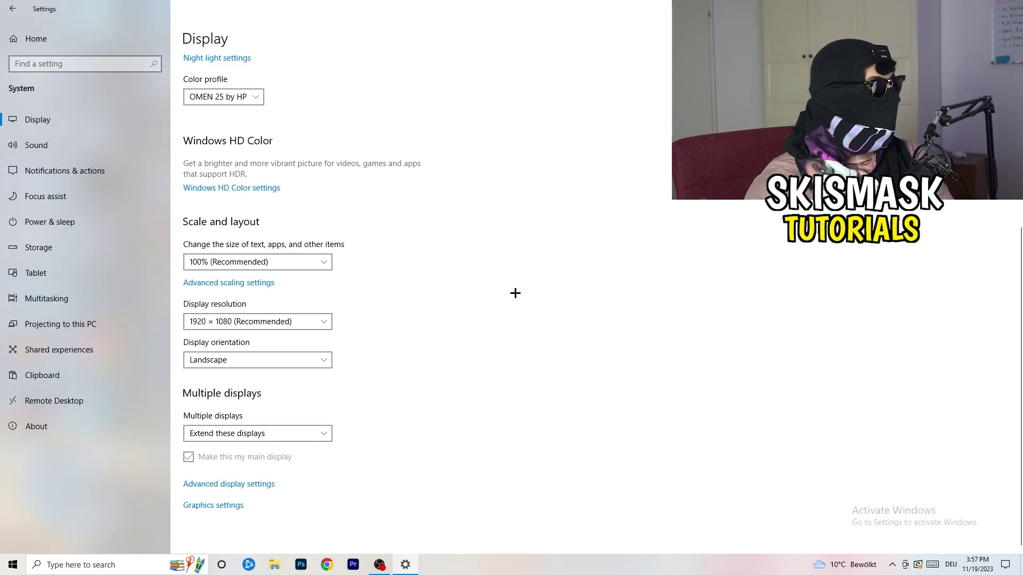
- Review the preferred and additional power plans in Power Options, reached from the Power & sleep settings, and close that window
{"action": "left_click", "coordinate": [68, 223]}
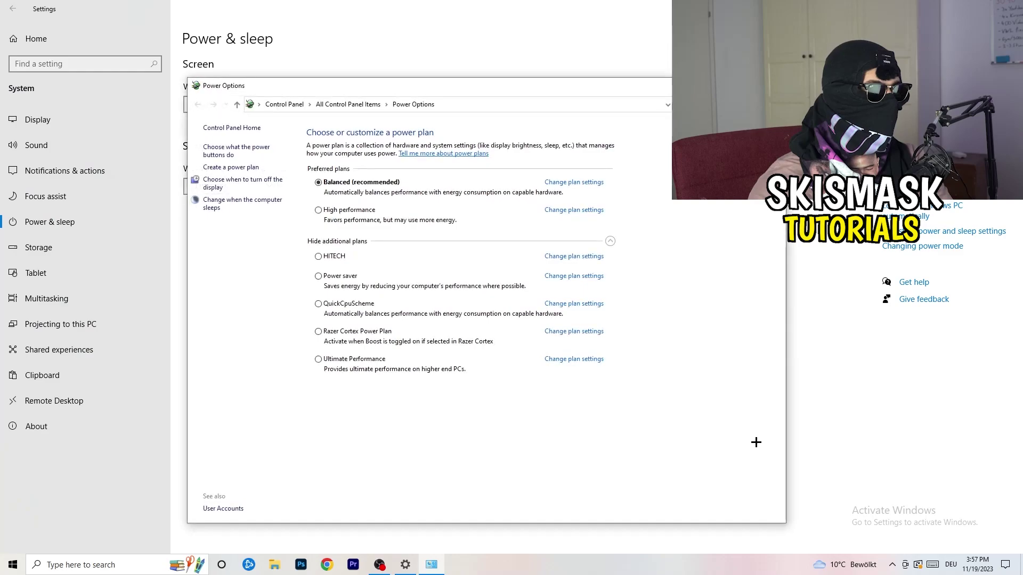
{"action": "left_click", "coordinate": [611, 241]}
{"action": "left_click", "coordinate": [611, 241]}
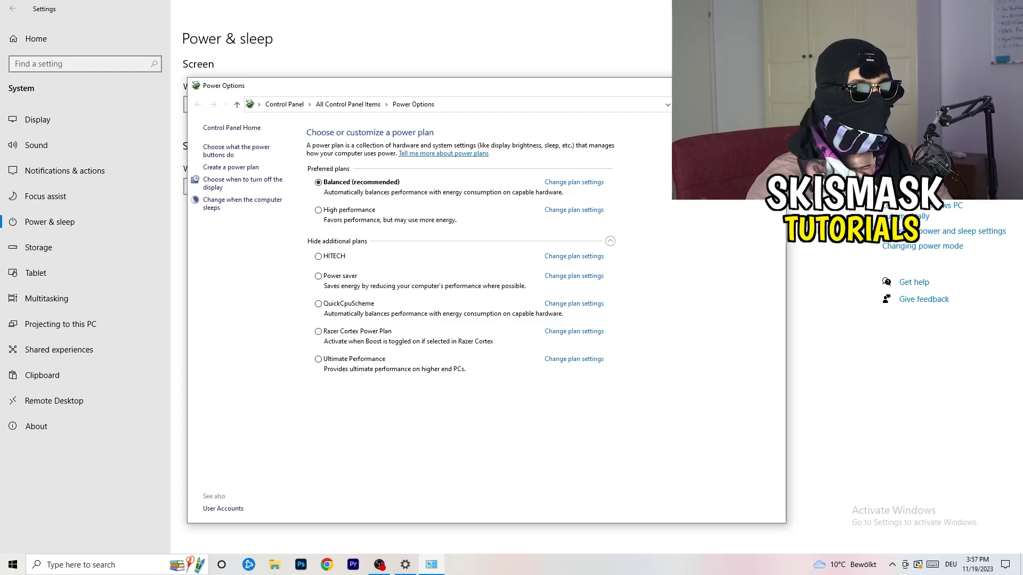
{"action": "left_click", "coordinate": [773, 86]}
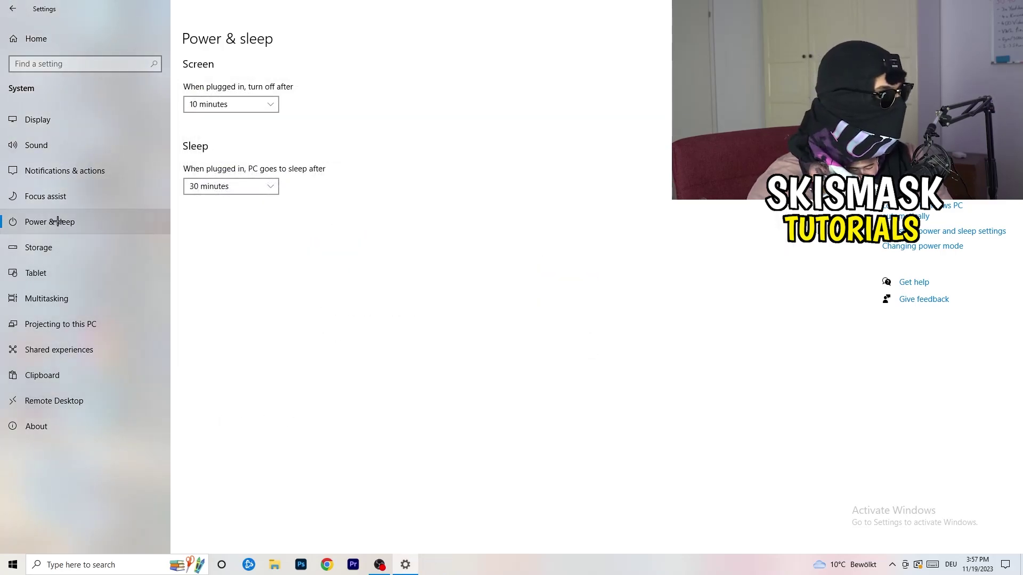
- Review the Storage Sense schedule and temporary file cleanup options in the storage settings, and close Settings
{"action": "left_click", "coordinate": [63, 248]}
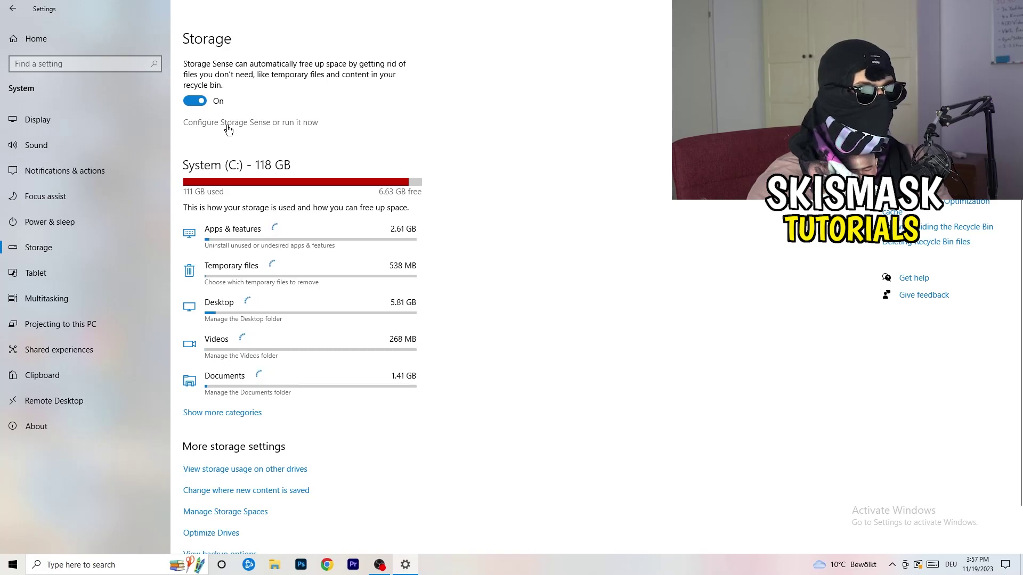
{"action": "left_click", "coordinate": [229, 124]}
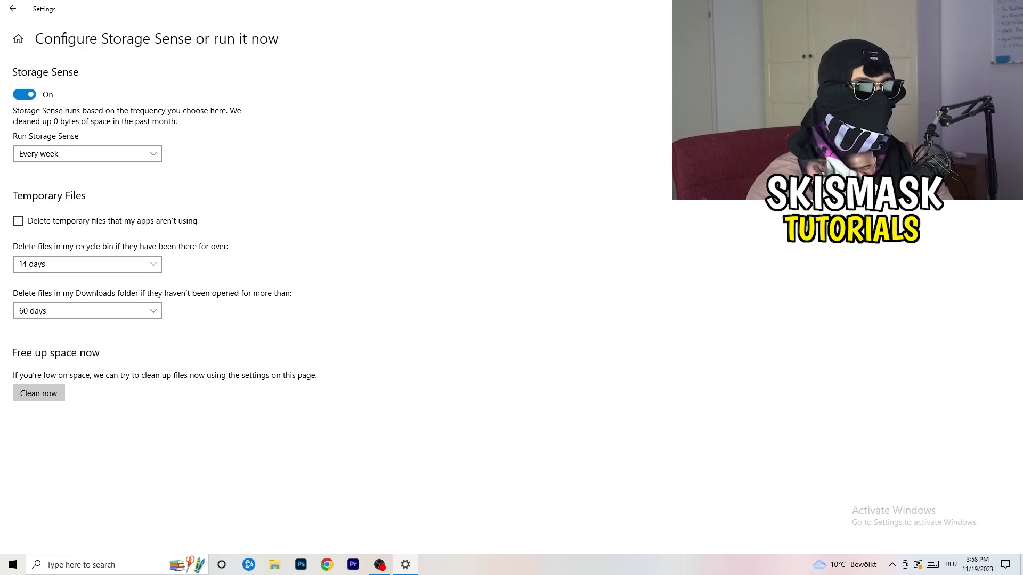
{"action": "left_click", "coordinate": [1010, 8]}
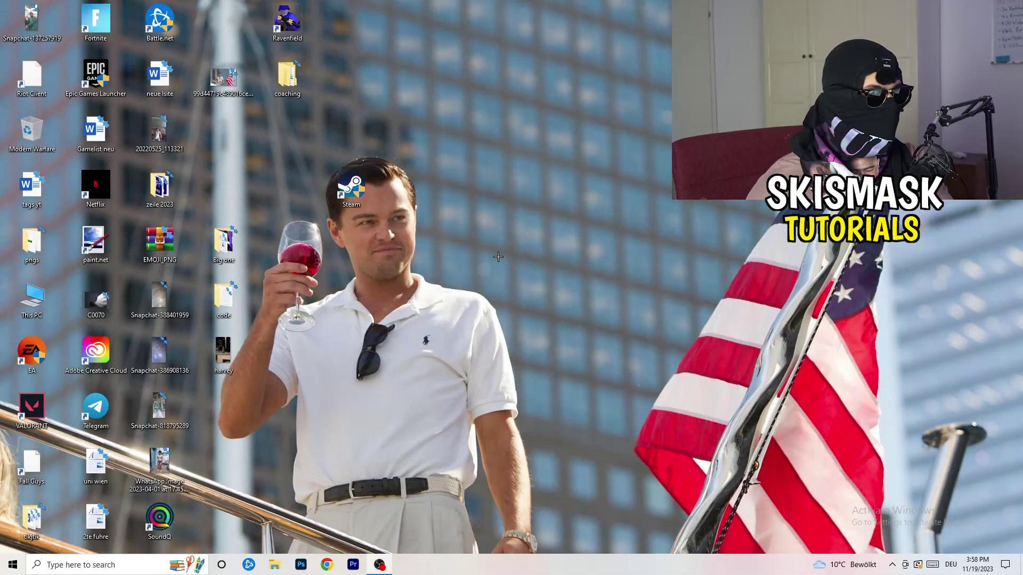